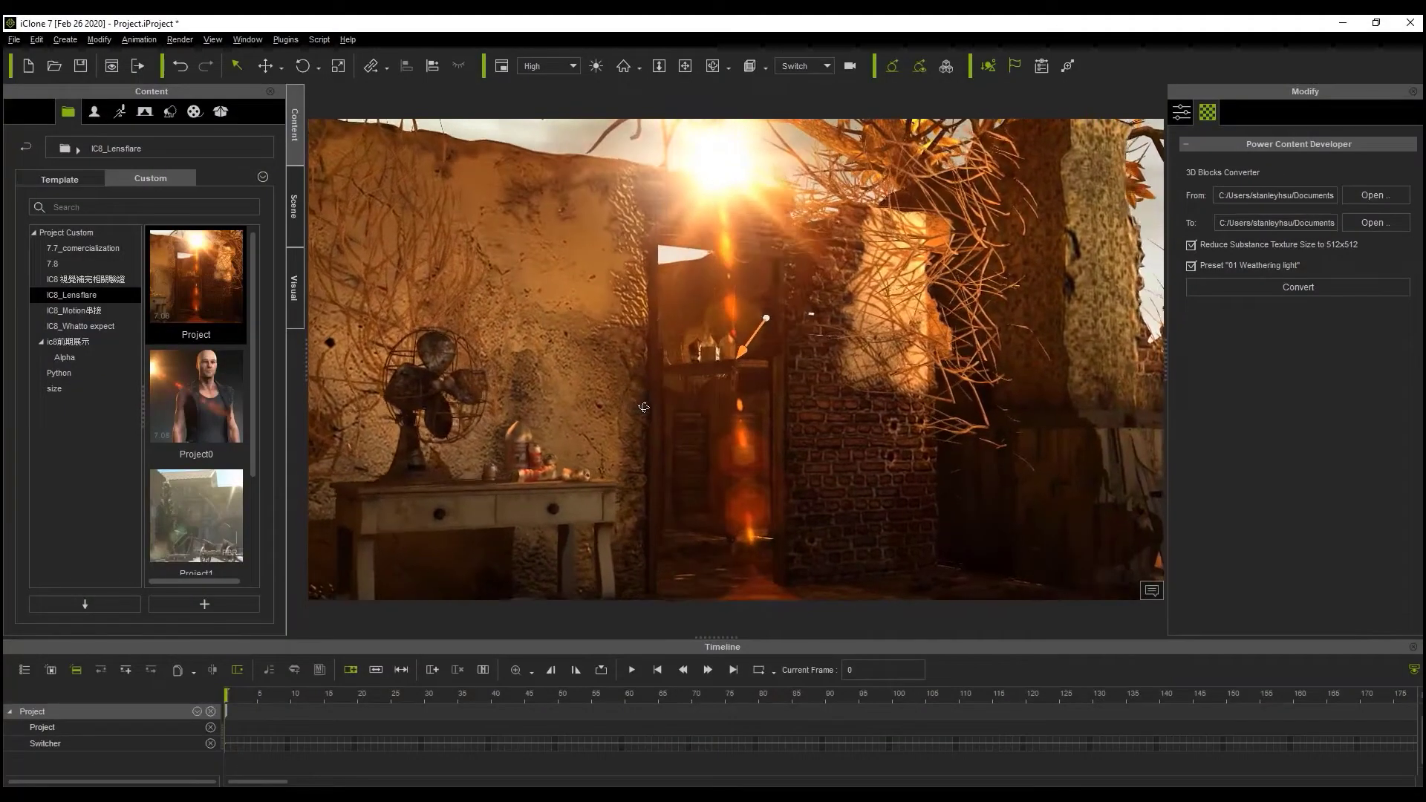
Drag the Clara Short.ccloth shorts from the Smart Gallery onto the character
left_click_drag(644, 407, 606, 395)
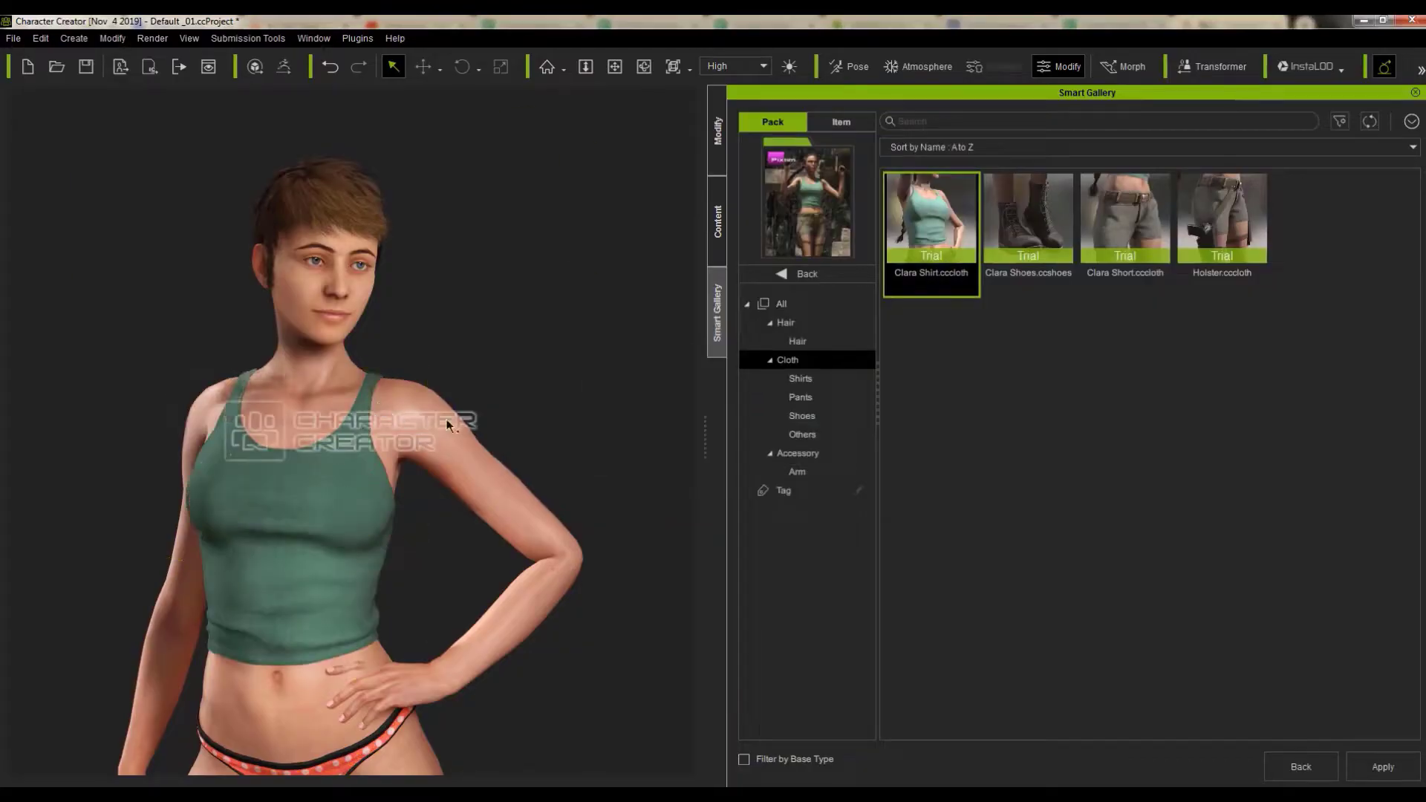
left_click_drag(1125, 219, 323, 565)
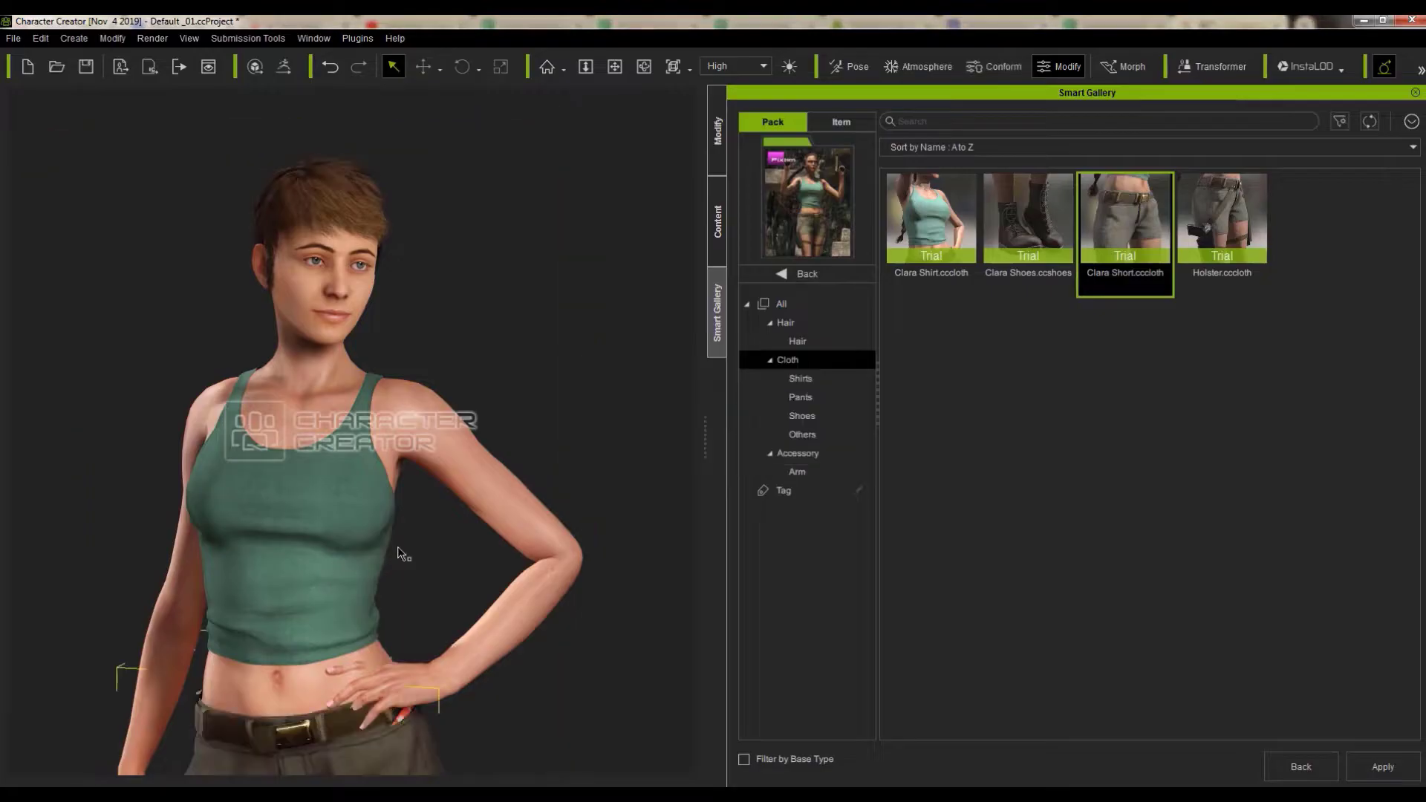
scroll(465, 379, "down", 3)
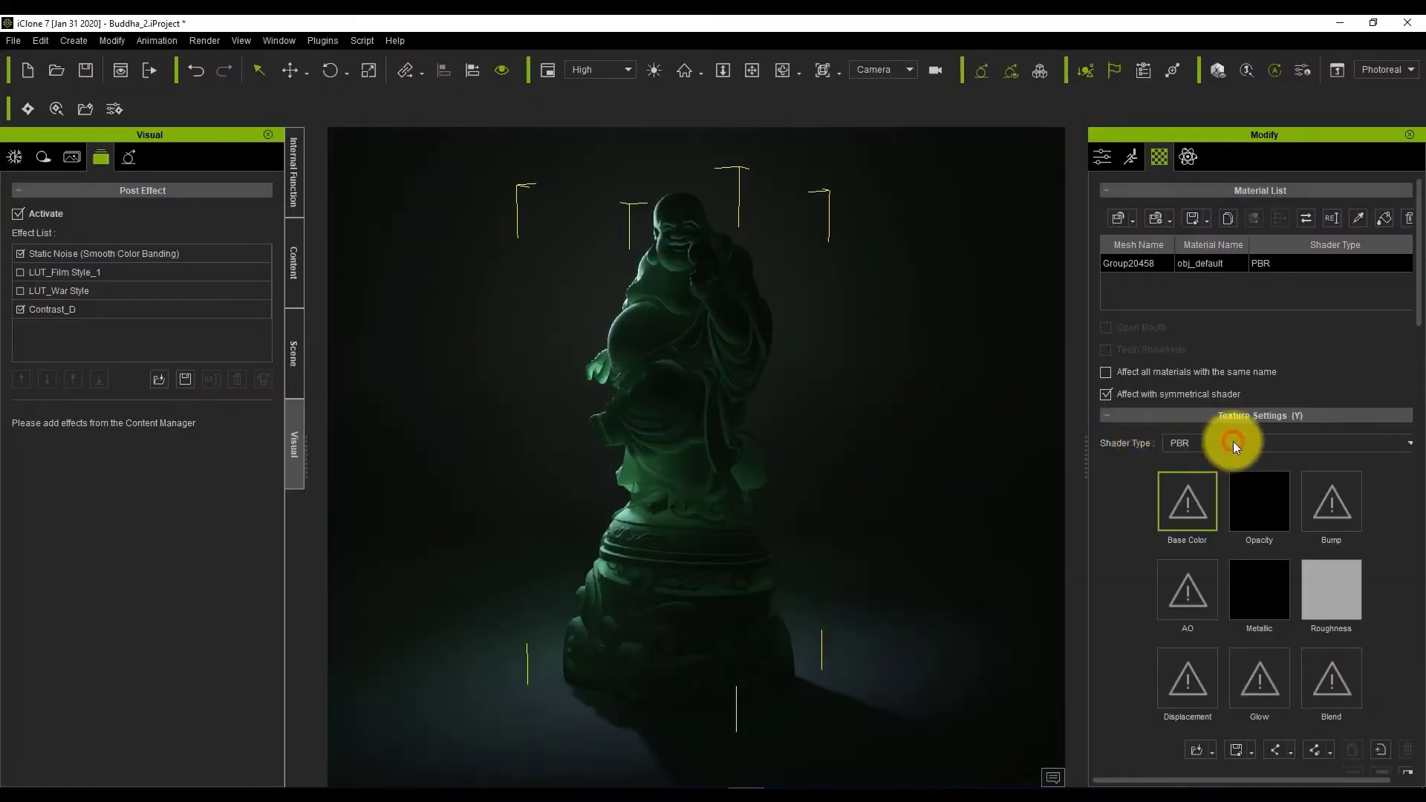
Set the Buddha statue's shader type to RLSSS and orbit to see the green jade glow
left_click(1233, 443)
left_click(1224, 501)
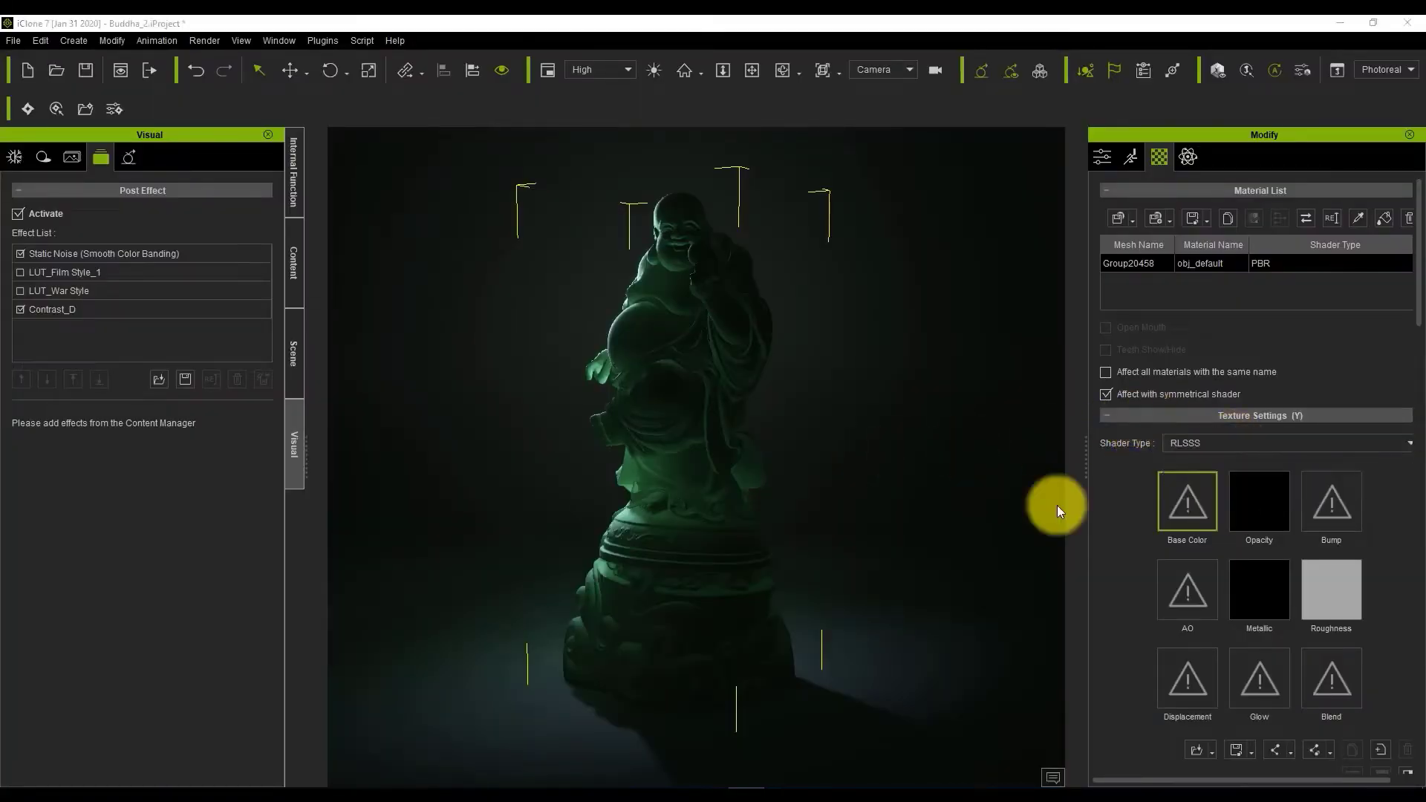
right_click_drag(923, 456, 974, 488)
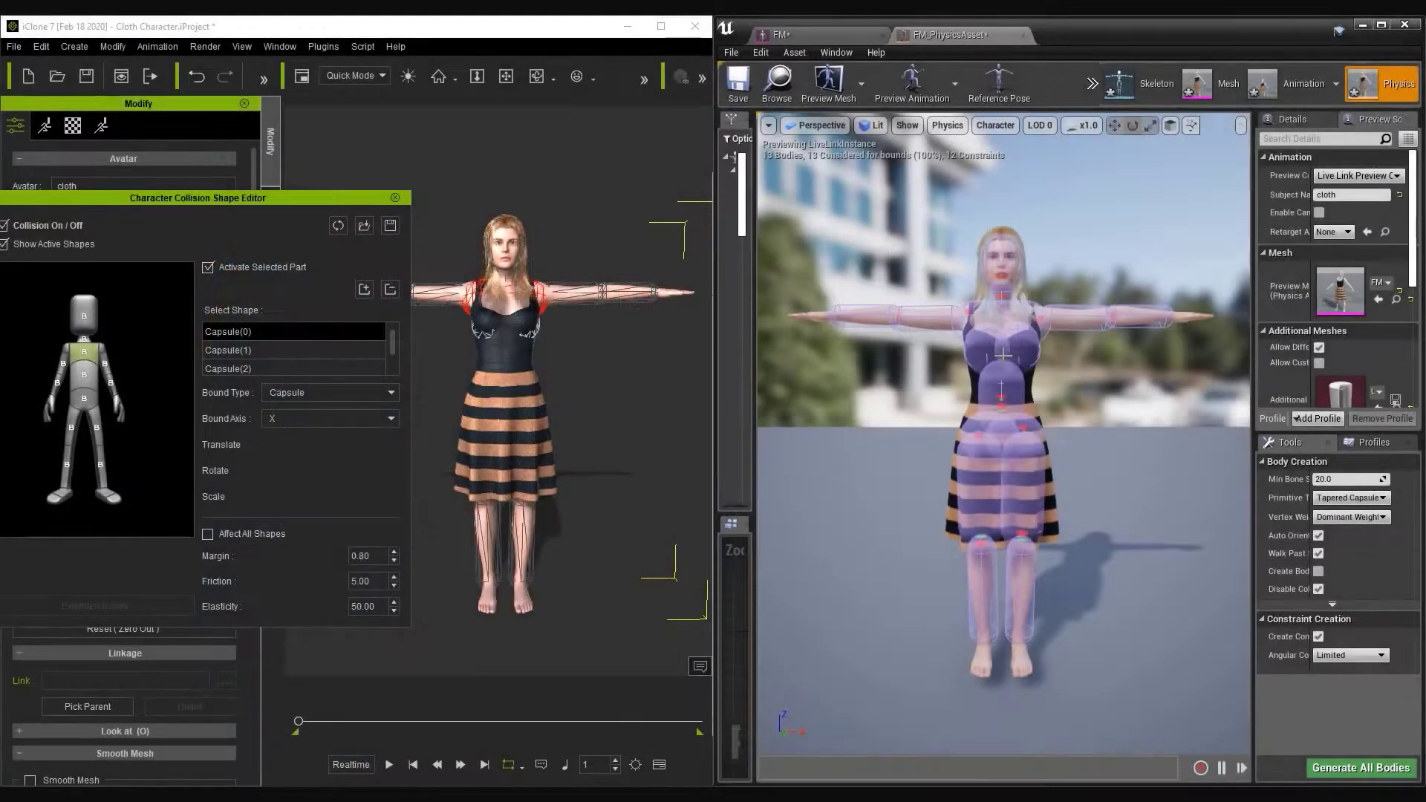
Select the head collision capsule in iClone and the matching head physics body in Unreal
right_click_drag(595, 420, 759, 422)
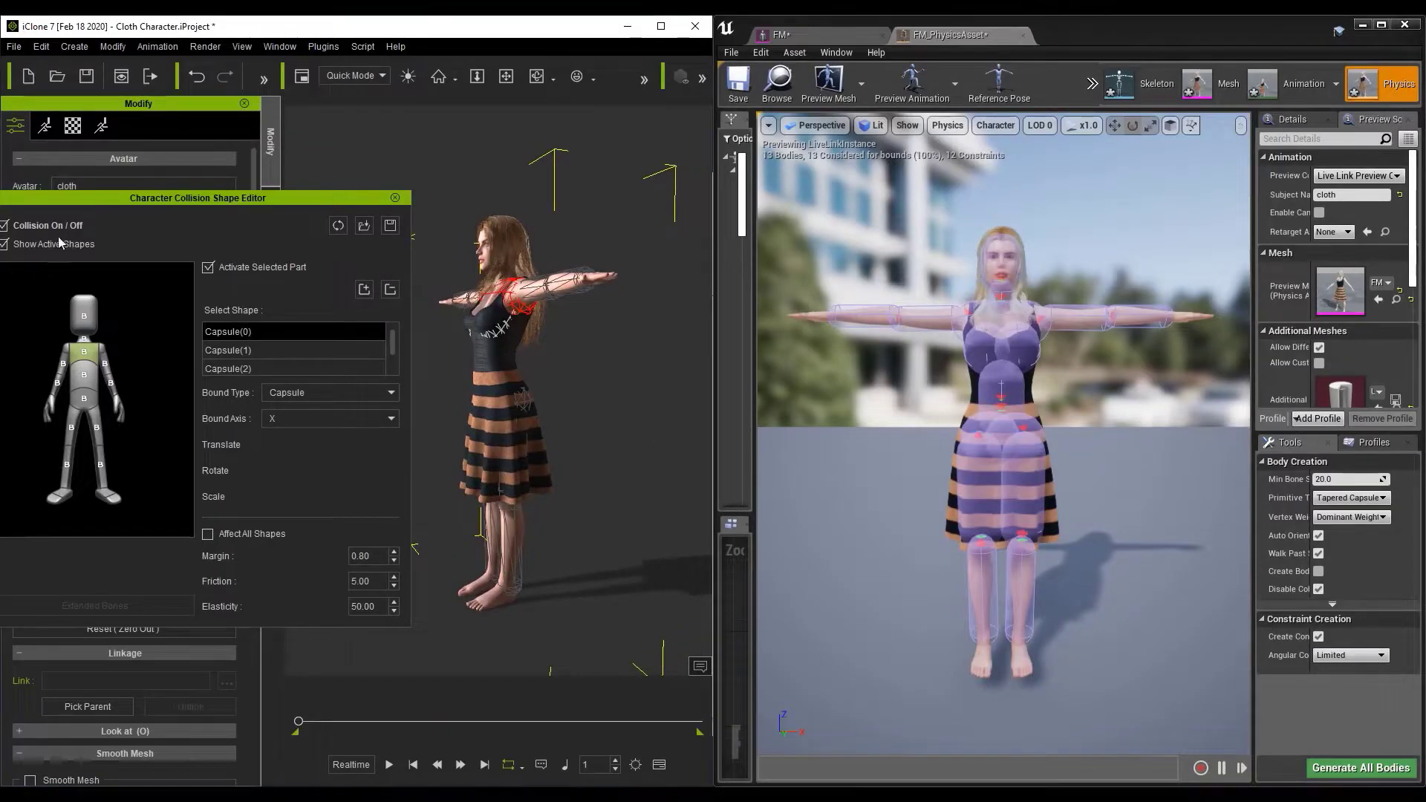
left_click(76, 311)
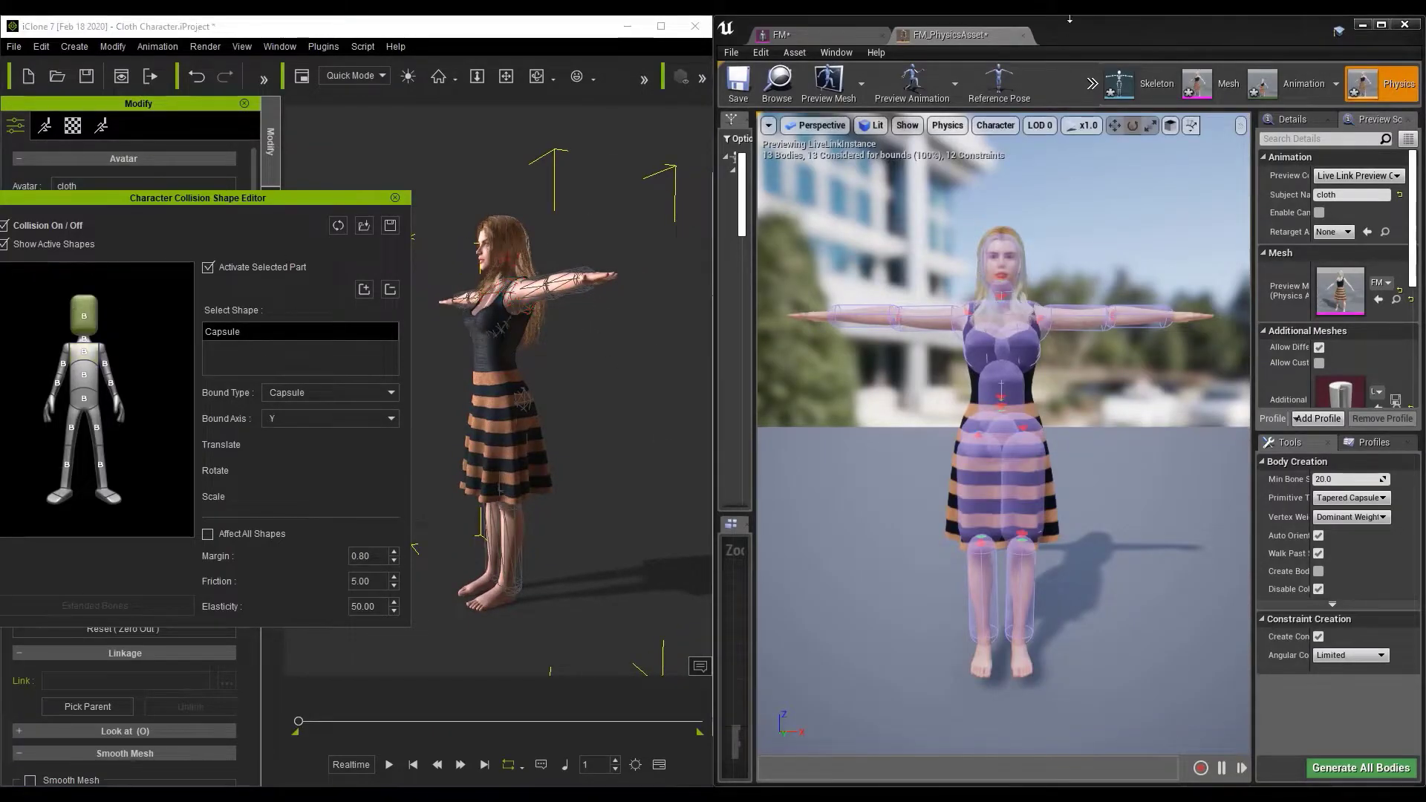
left_click_drag(1229, 309, 1049, 332, "alt")
scroll(1070, 269, "up", 3)
left_click(1048, 332)
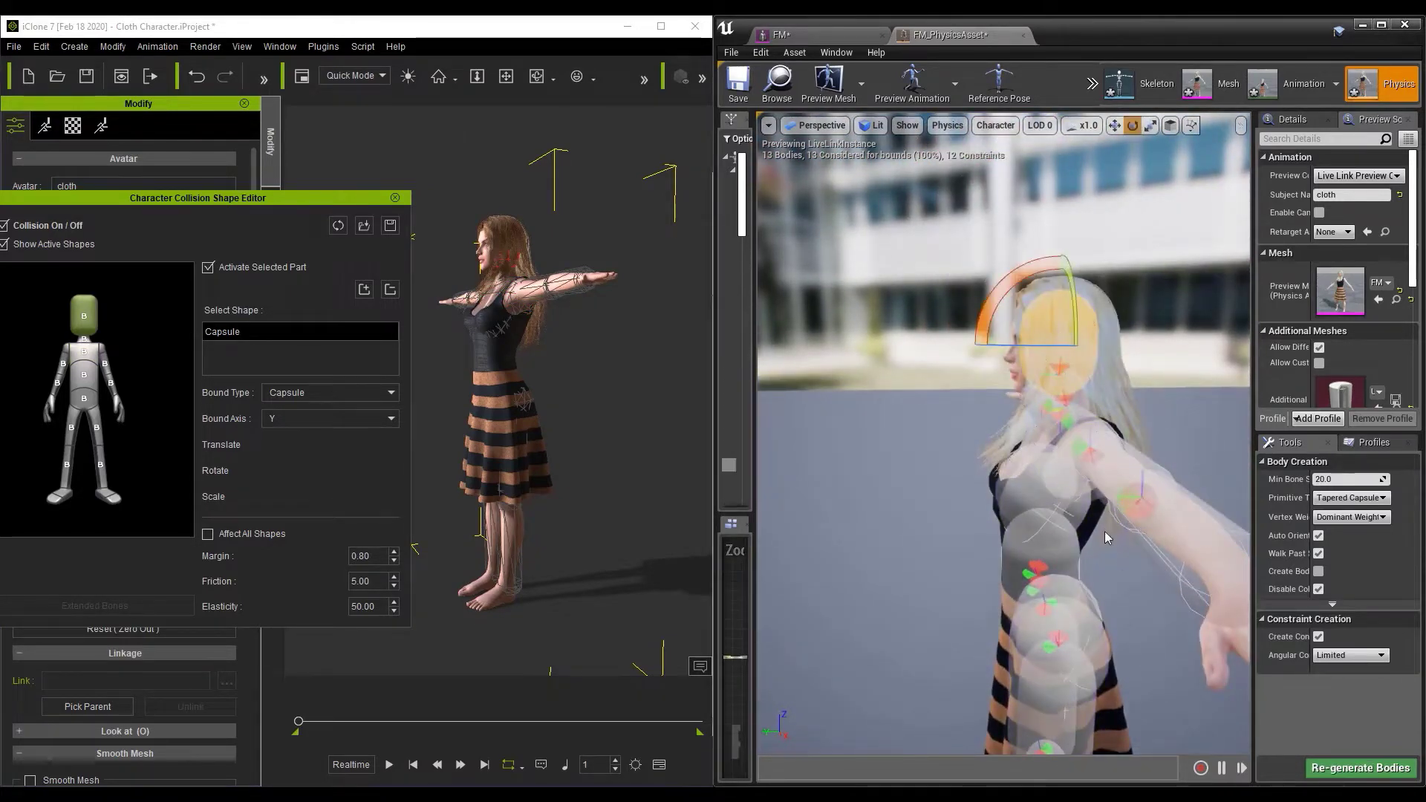
scroll(1103, 532, "down", 5)
left_click_drag(1104, 532, 1000, 532, "alt")
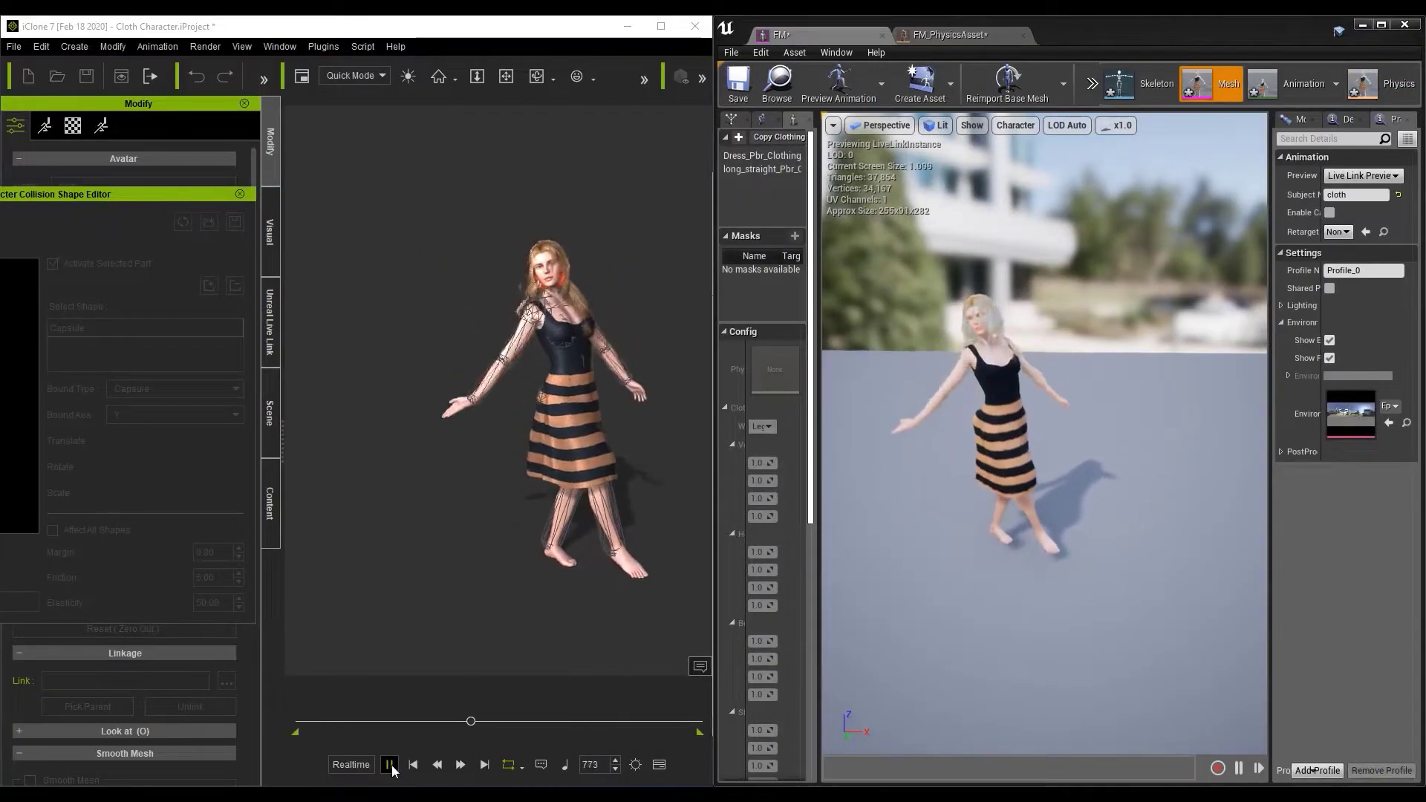
Pause the walking animation at frame 808 and zoom the Unreal view in on the dress
left_click(392, 769)
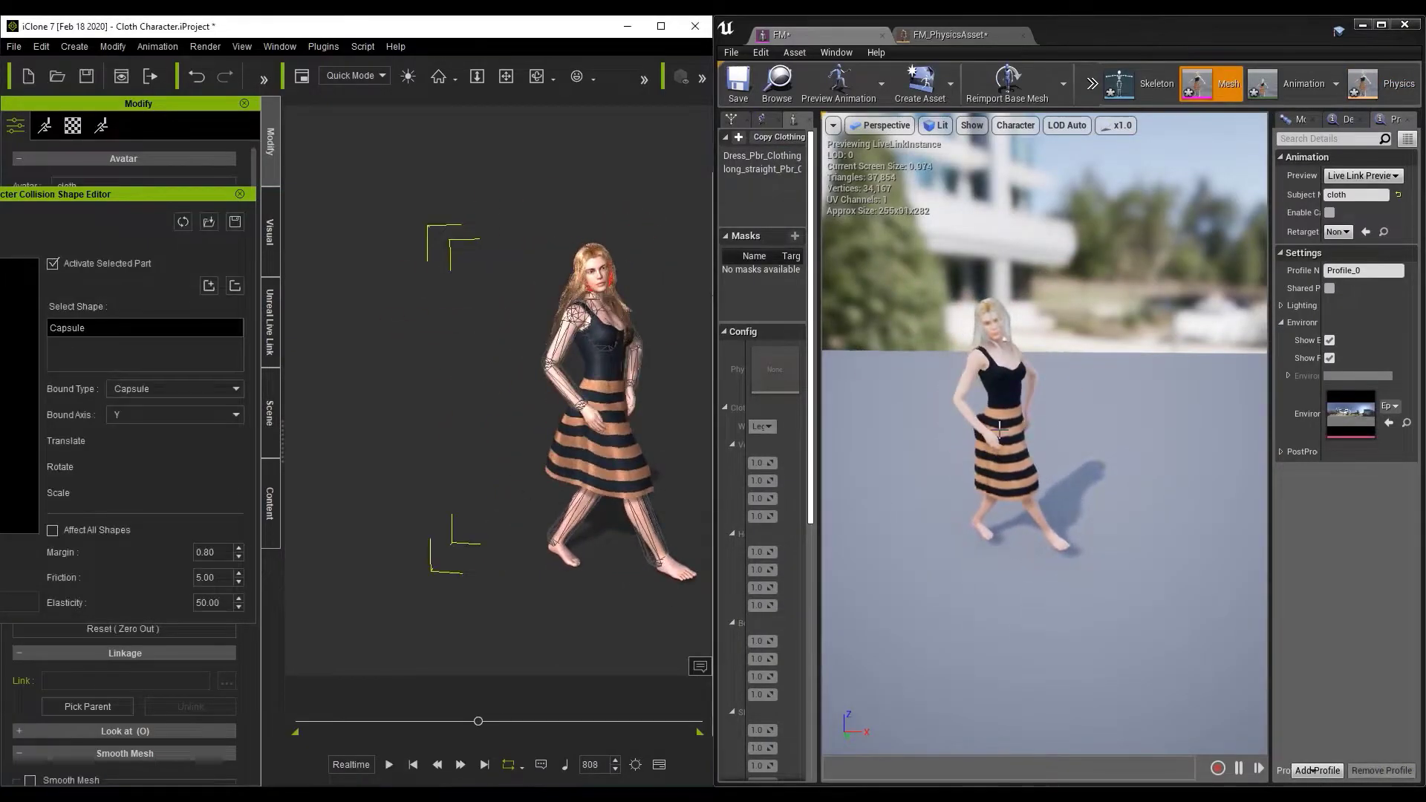
scroll(1000, 431, "up", 6)
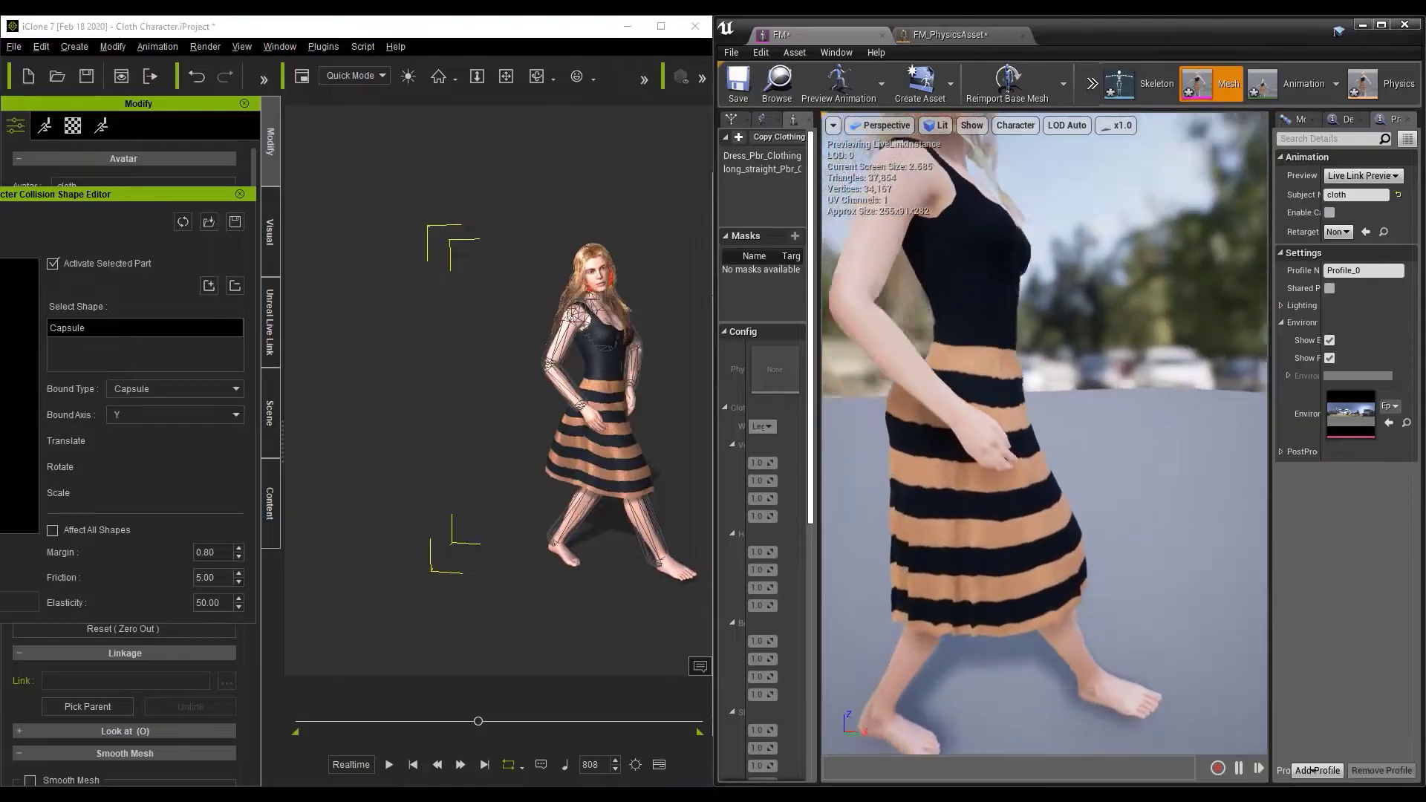
mouse_move(832, 448)
left_mouse_down()
mouse_move(832, 424)
mouse_move(831, 447)
left_mouse_up()
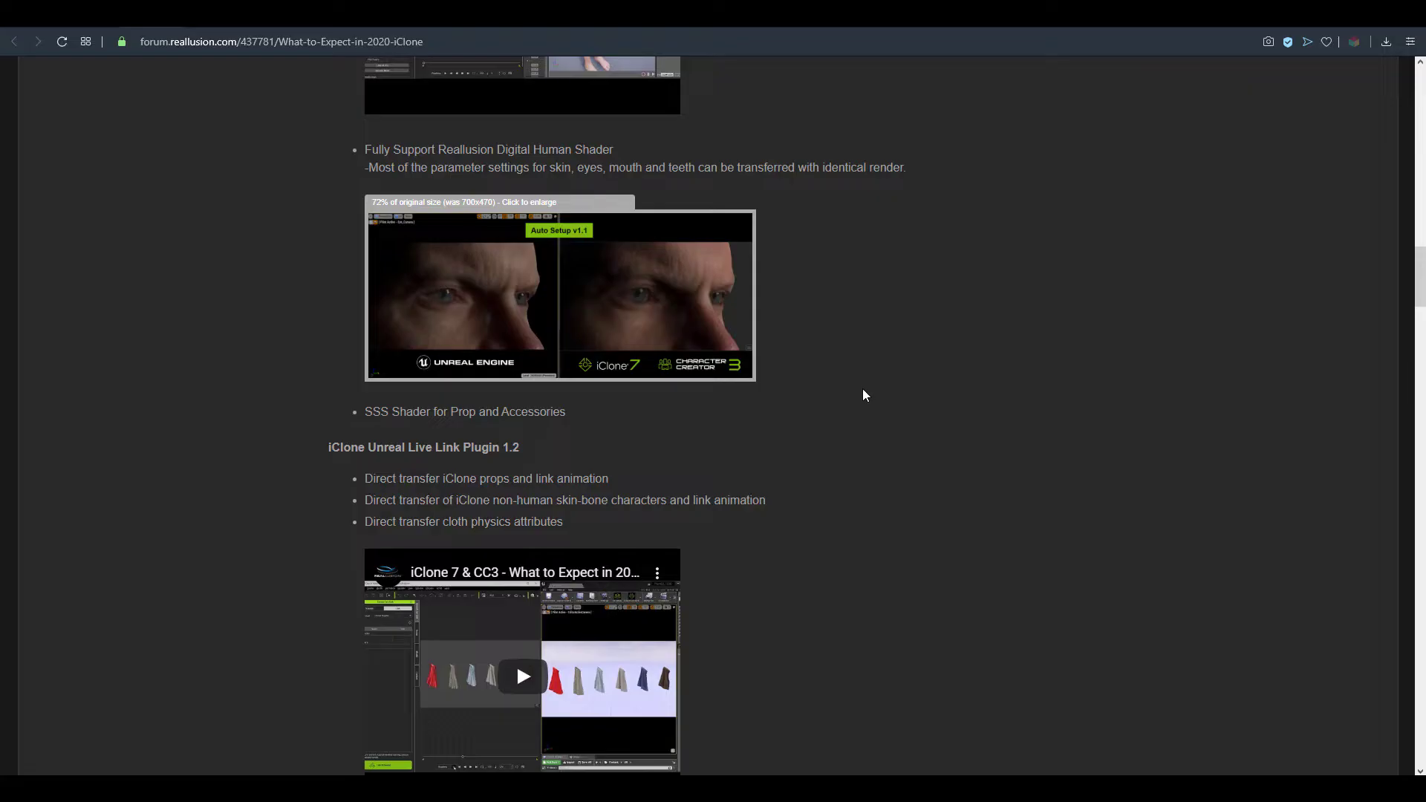
Scroll through the forum article, then bring up the 2020 iClone roadmap image tab
scroll(864, 395, "down", 4)
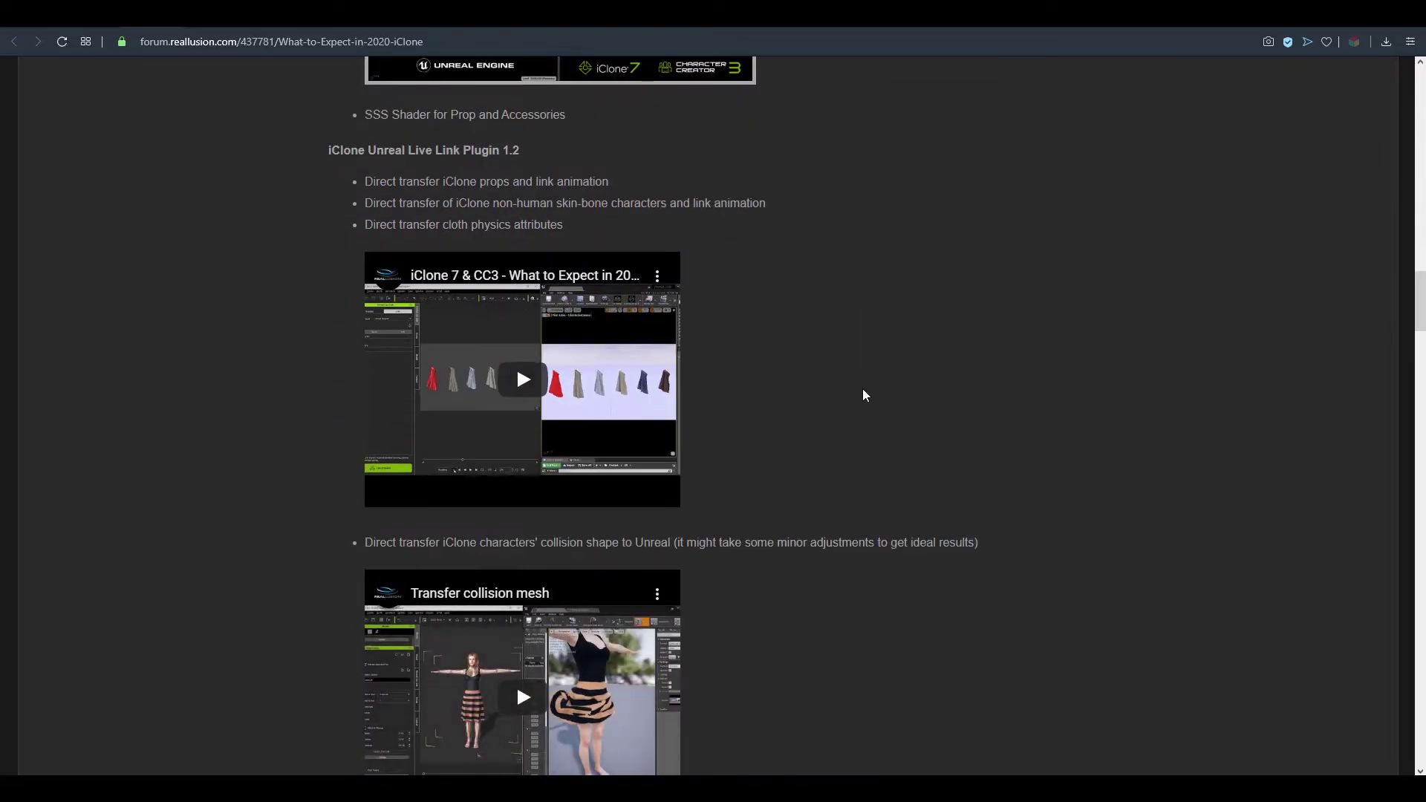
scroll(864, 395, "down", 8)
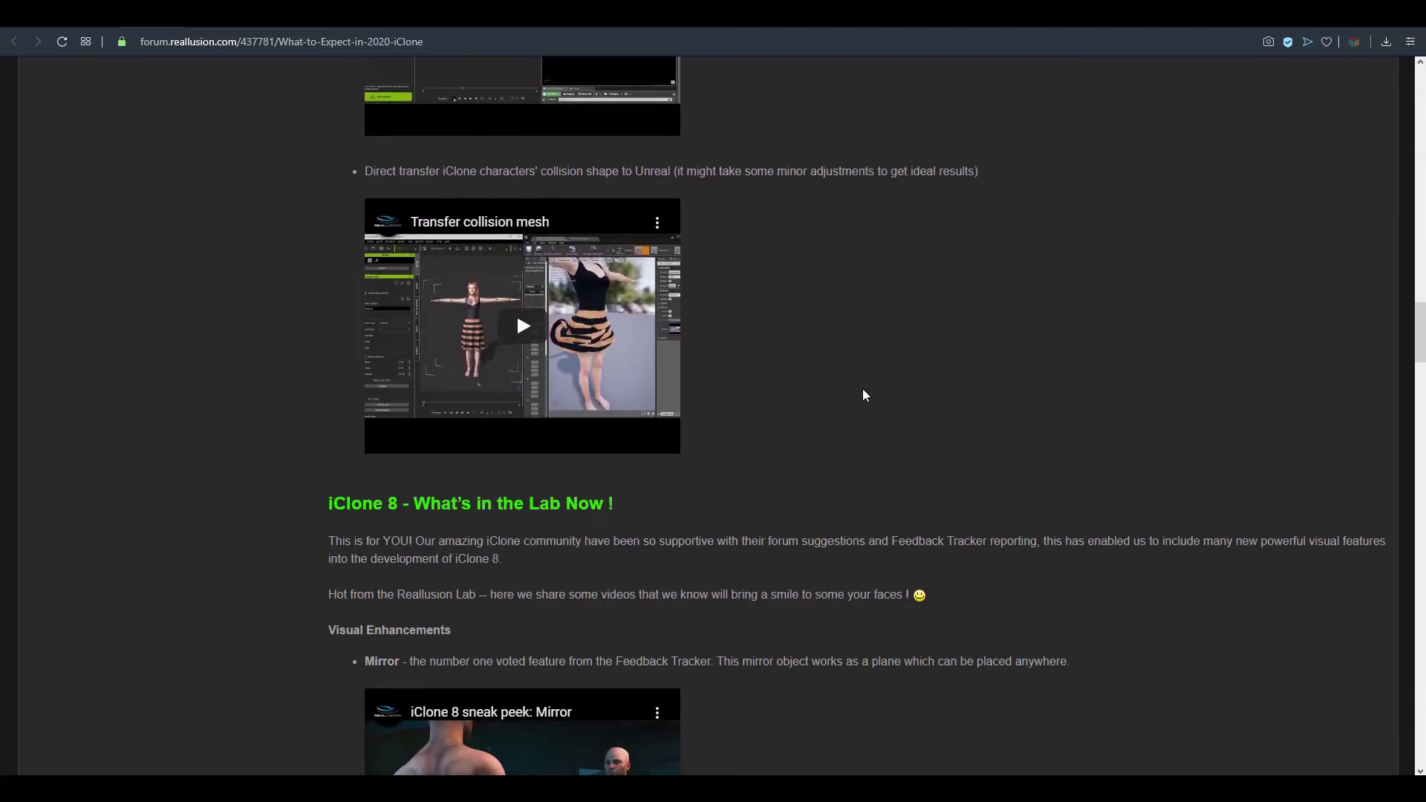
scroll(862, 389, "up", 2)
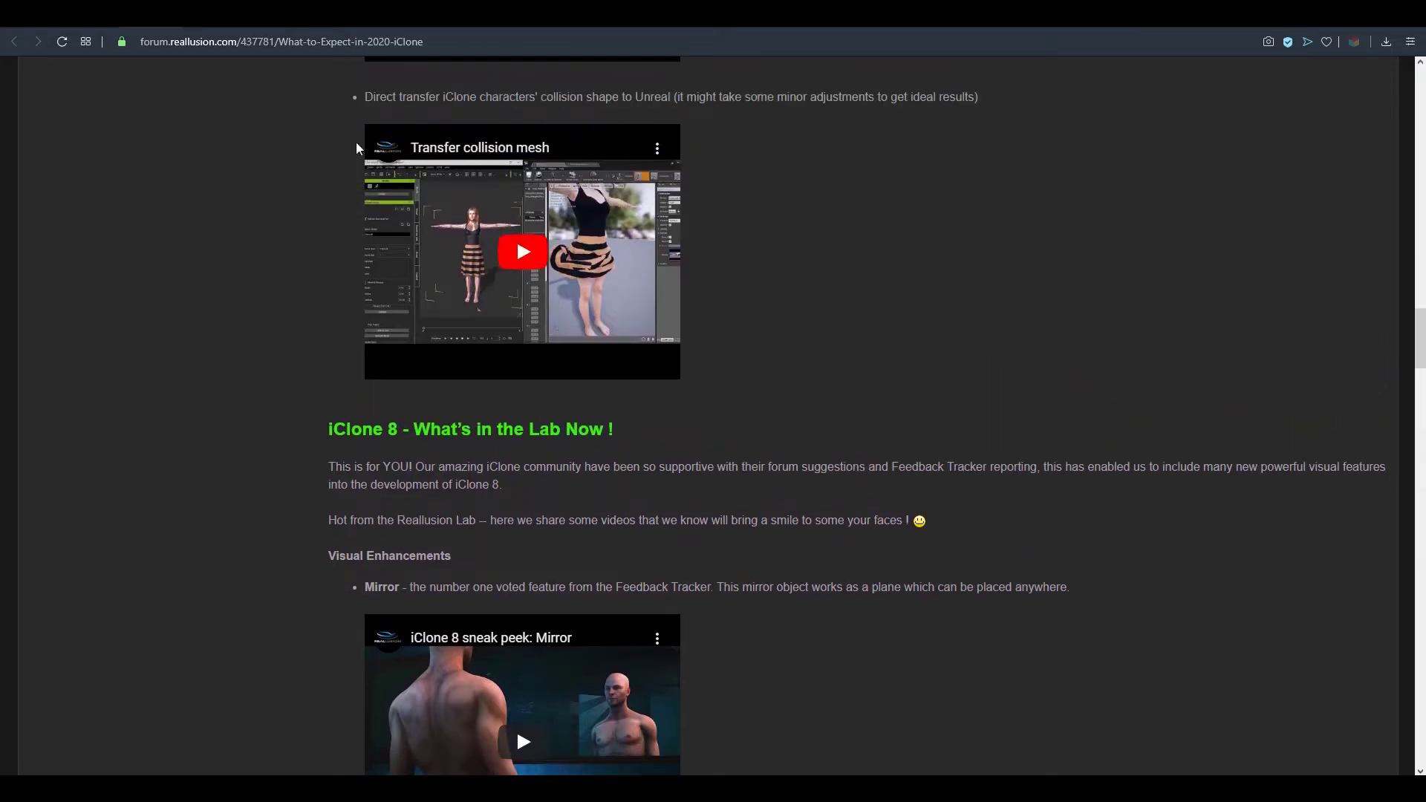
left_click(223, 27)
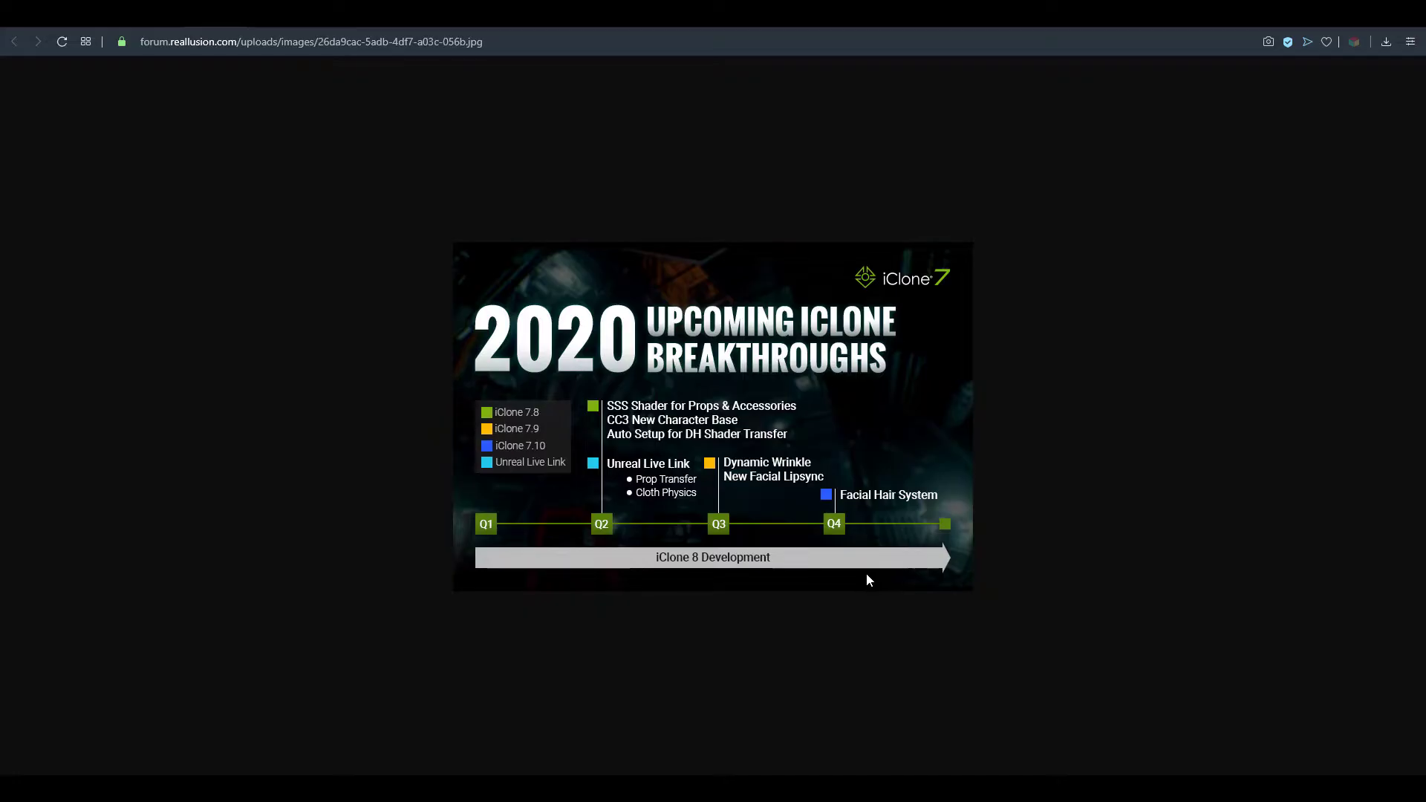
Close the roadmap image tab with Ctrl+W to get back to the forum article
key("ctrl+w")
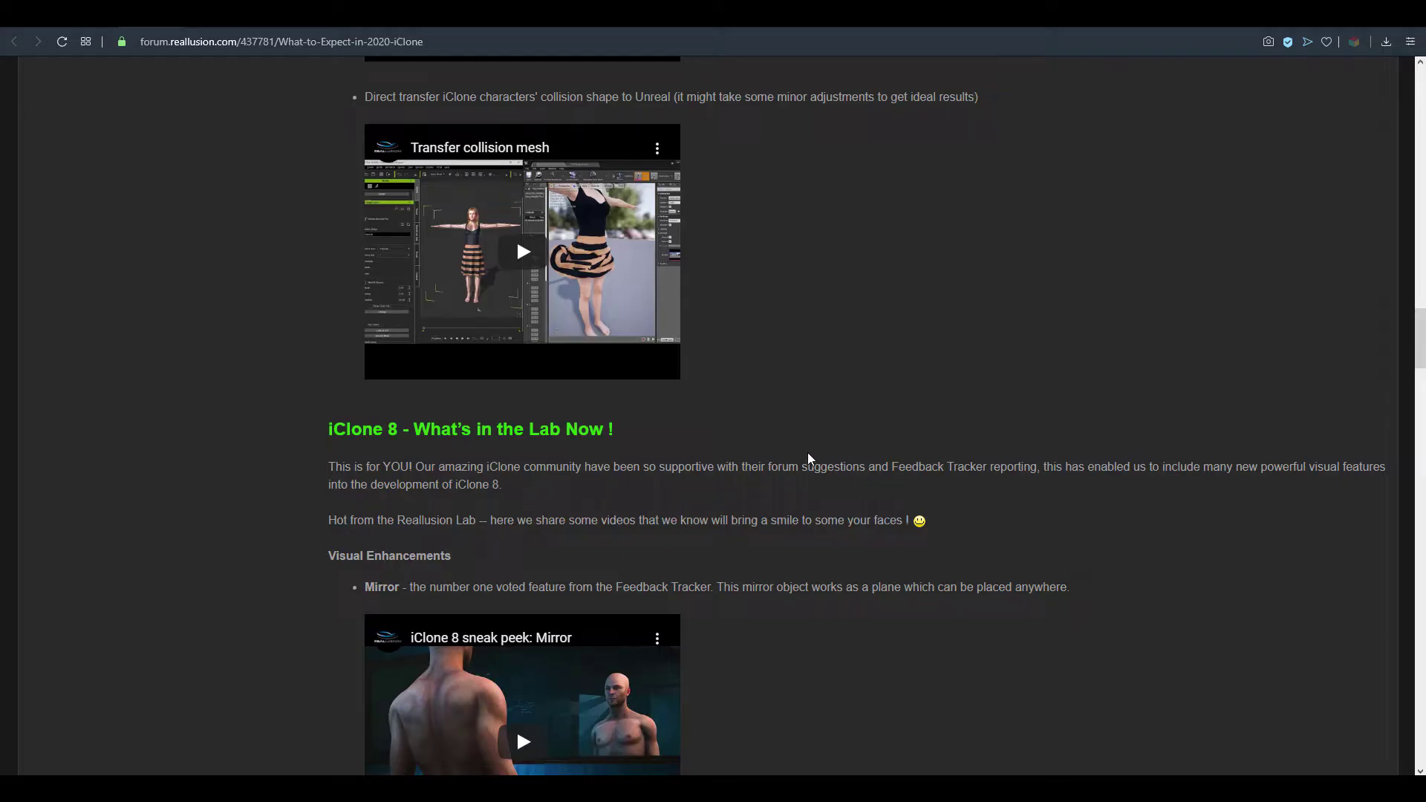
scroll(809, 454, "up", 5)
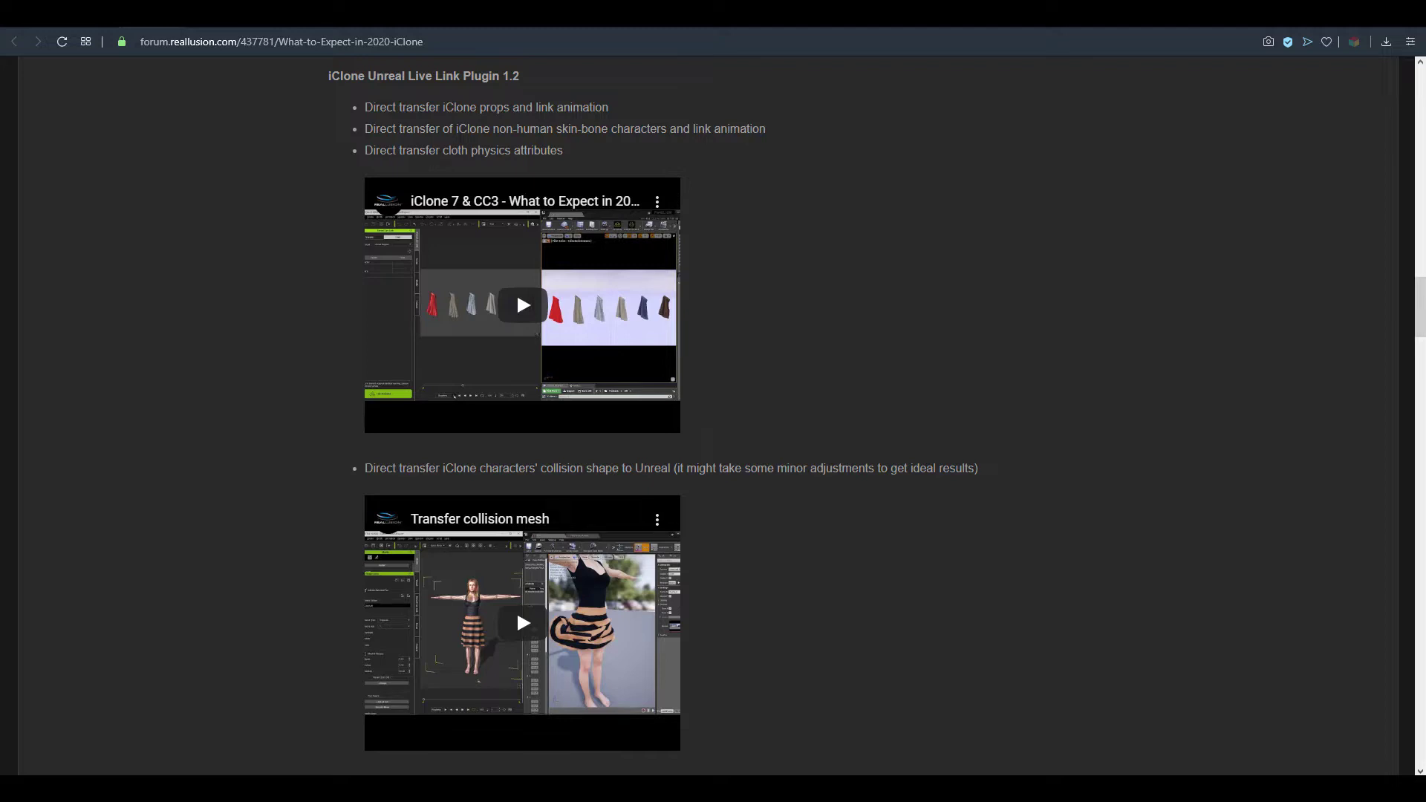
scroll(1067, 488, "down", 6)
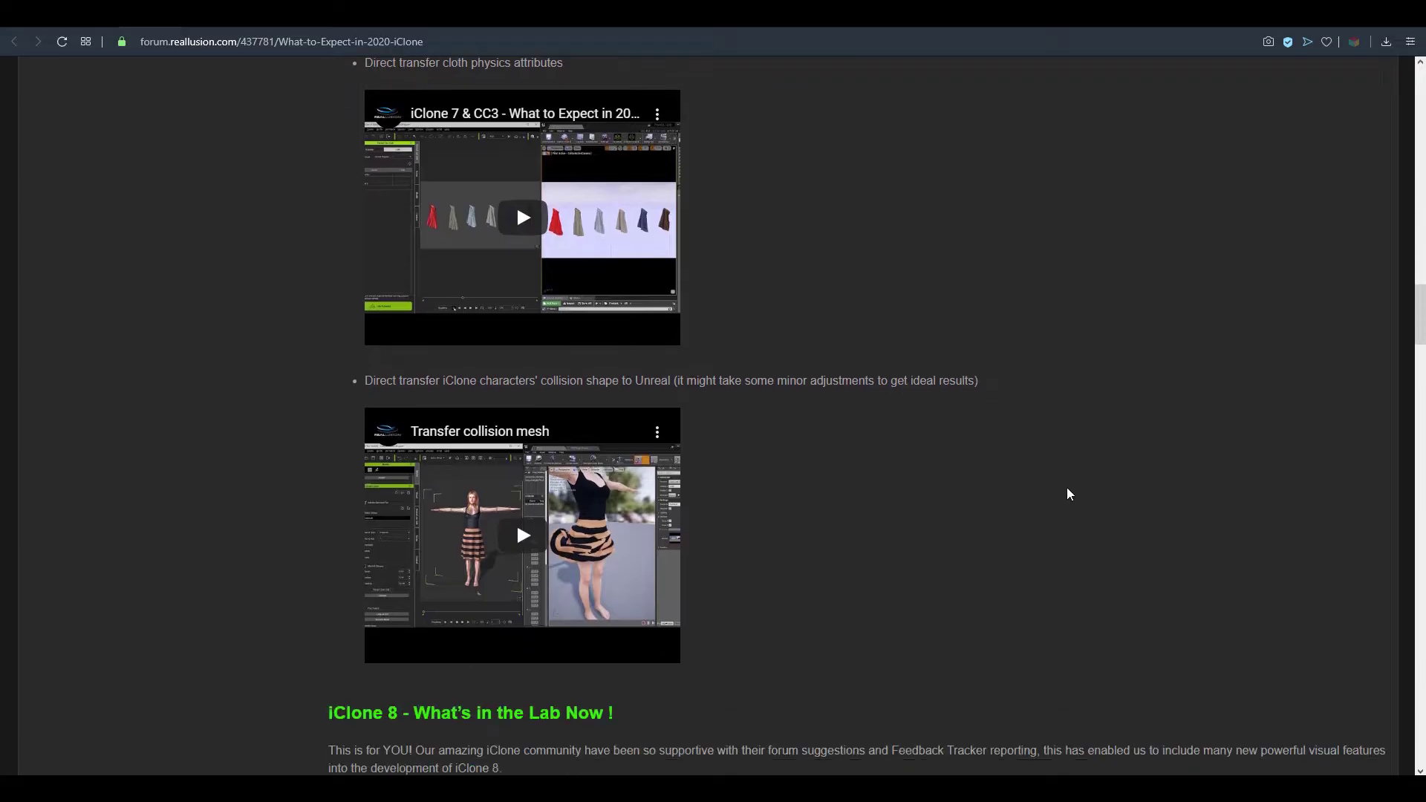
scroll(1068, 493, "down", 1)
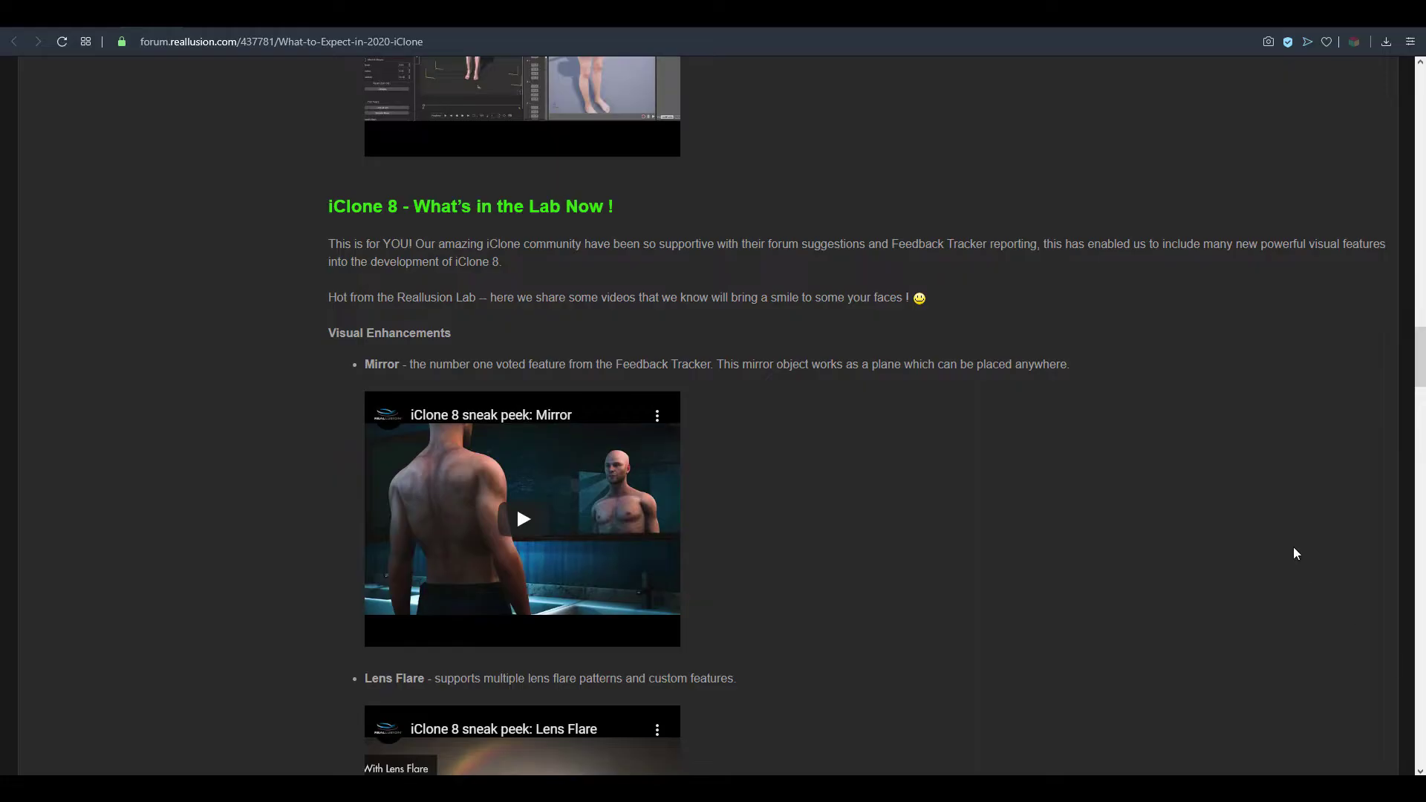
scroll(1088, 498, "down", 5)
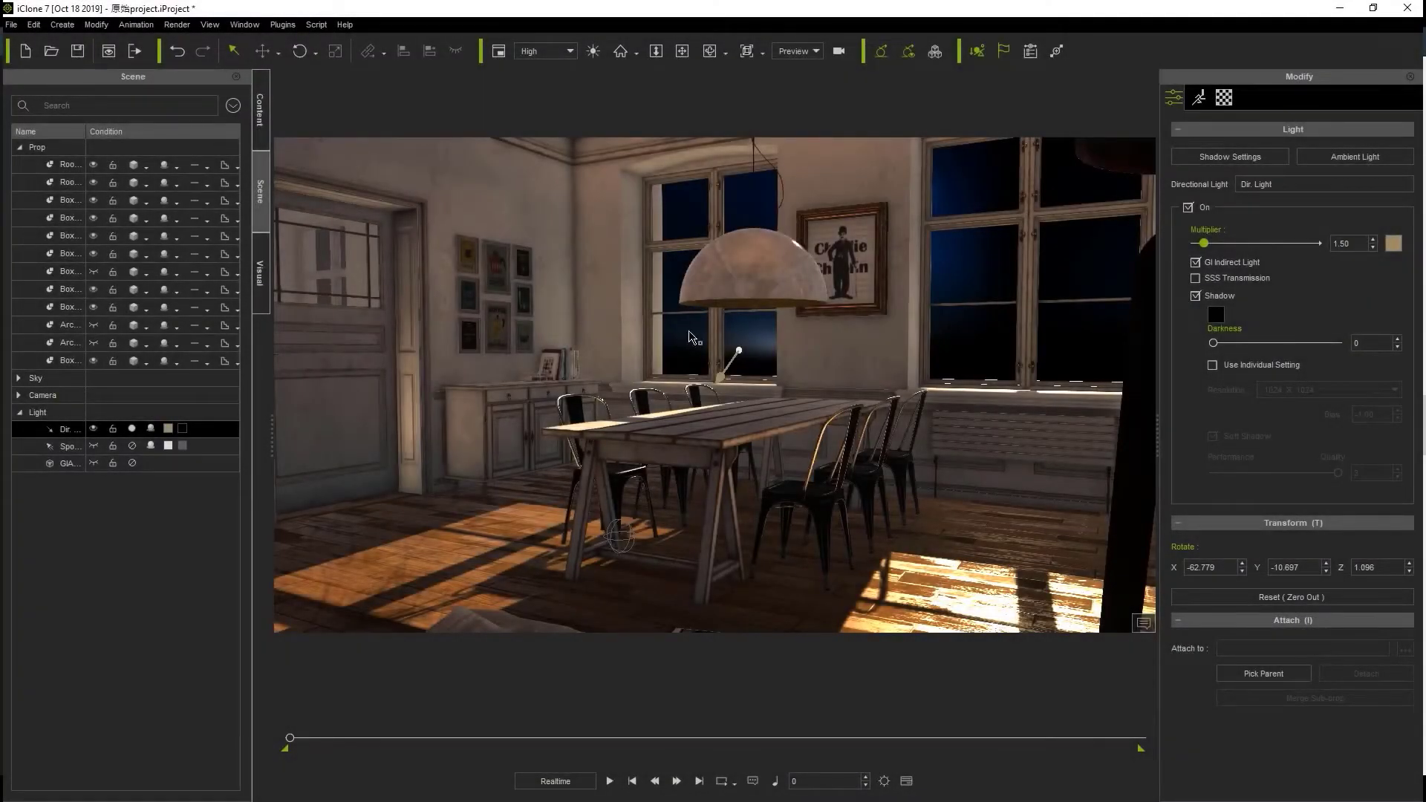
Enable the Volumetric Light Prototype effect in Preferences for the dining room
mouse_move(667, 421)
right_mouse_down()
mouse_move(877, 423)
mouse_move(641, 371)
mouse_move(664, 405)
right_mouse_up()
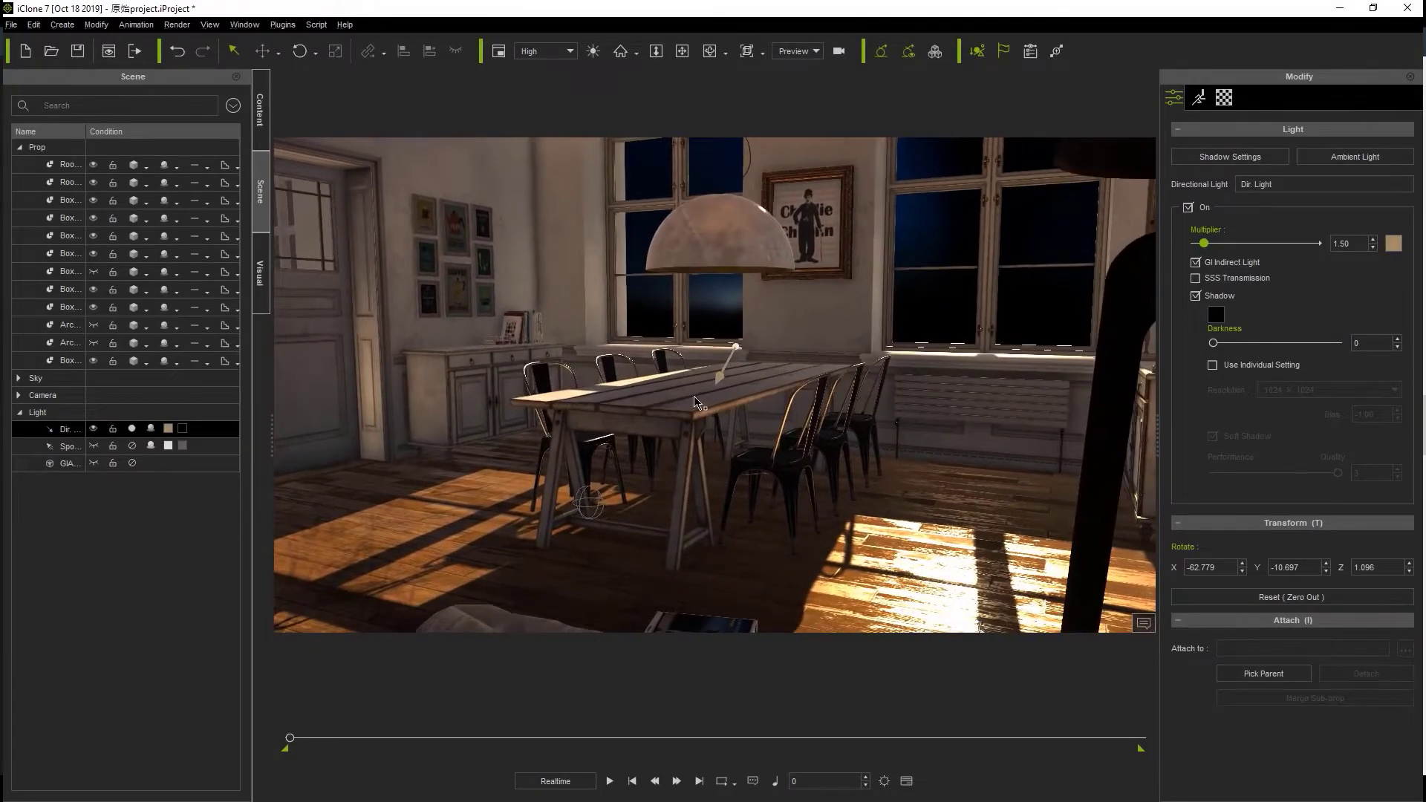
key("F9")
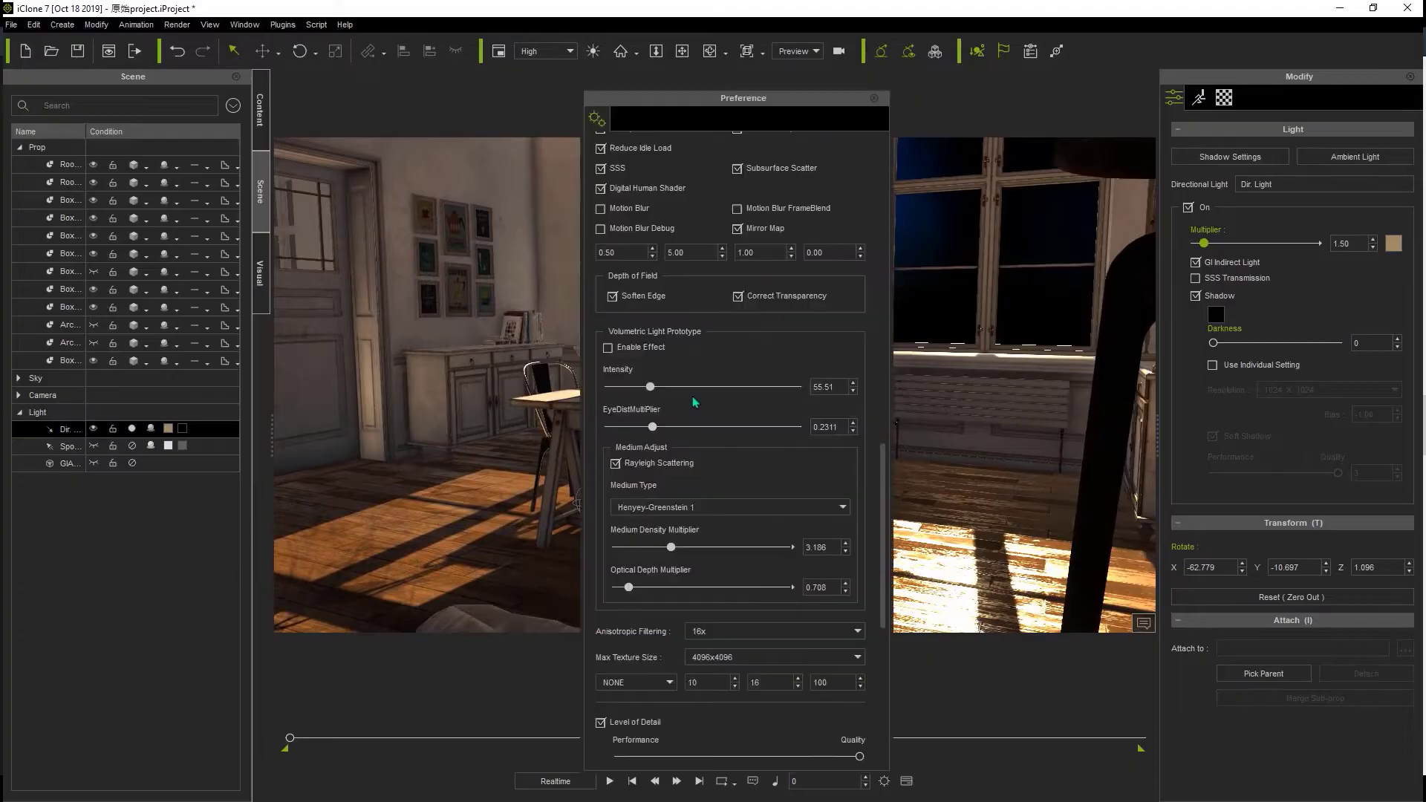
left_click(631, 349)
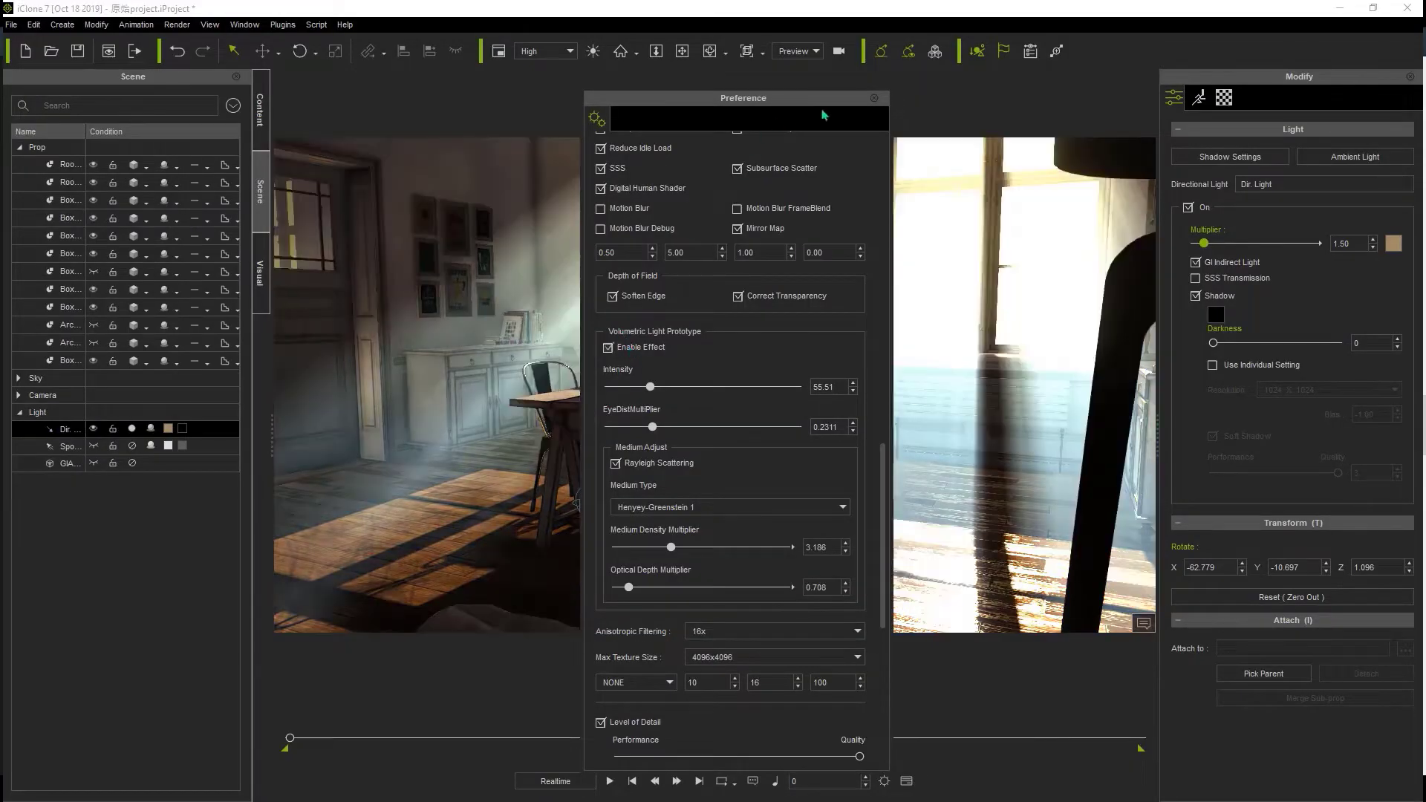
left_click(874, 99)
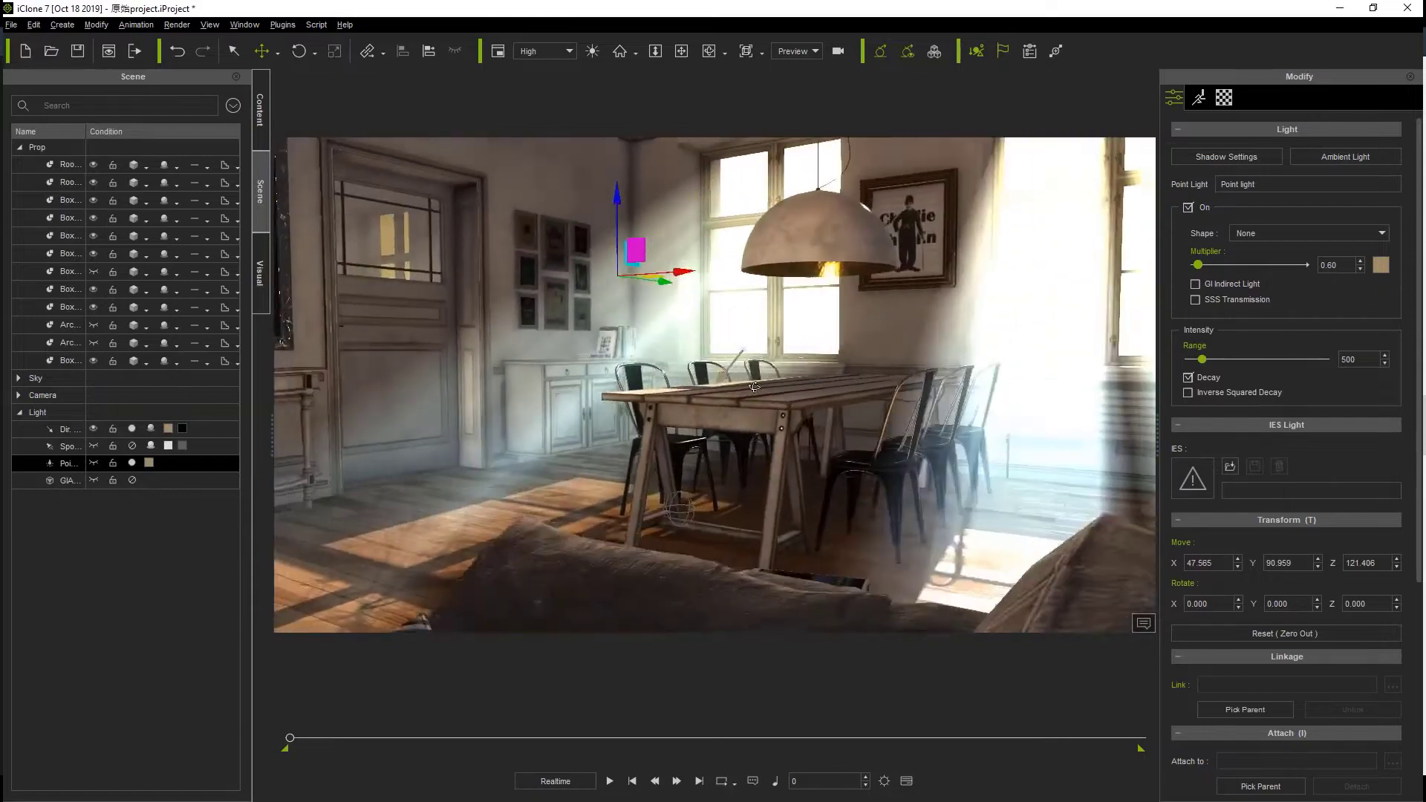
Place the Dust in Light particle on the floor and play the scene
left_click(260, 109)
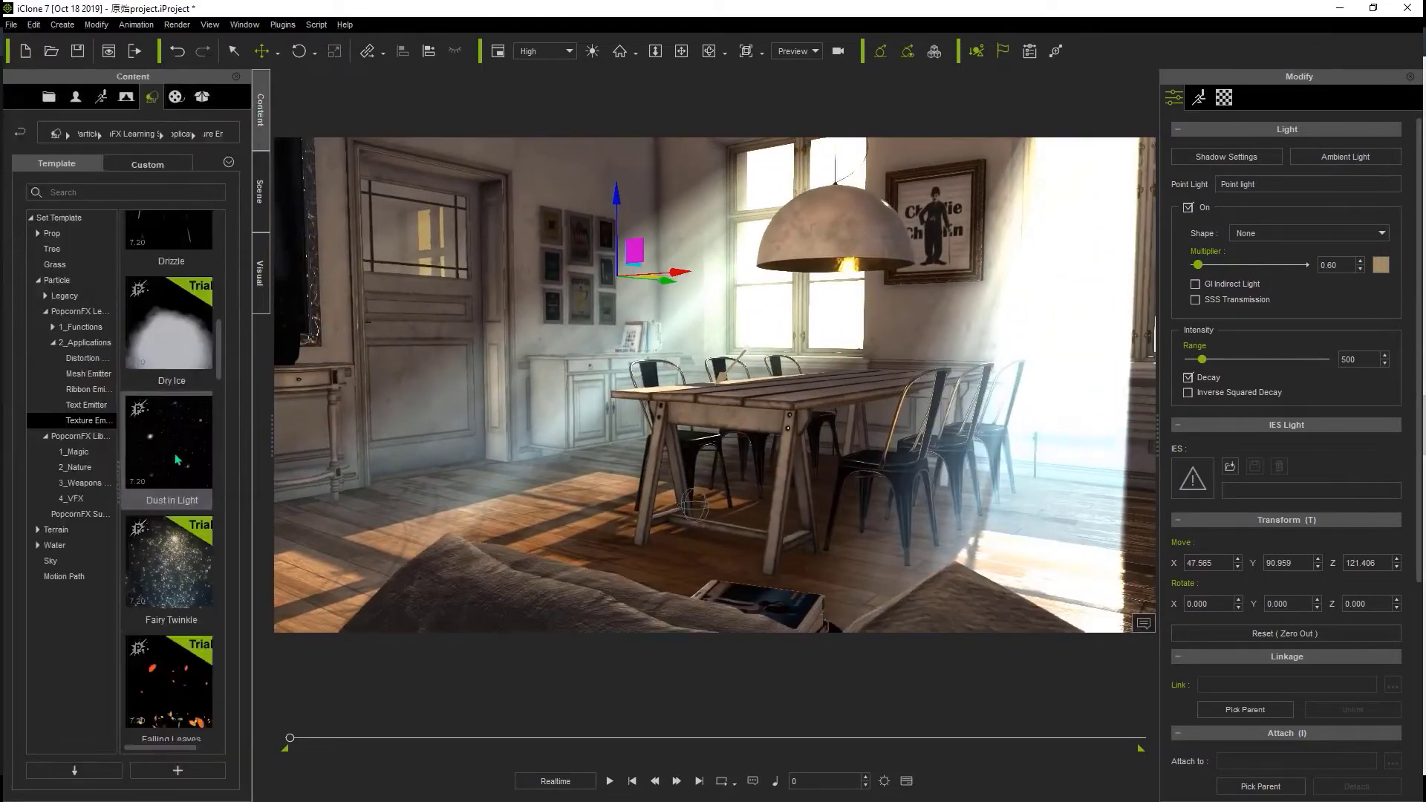
left_click_drag(177, 461, 552, 551)
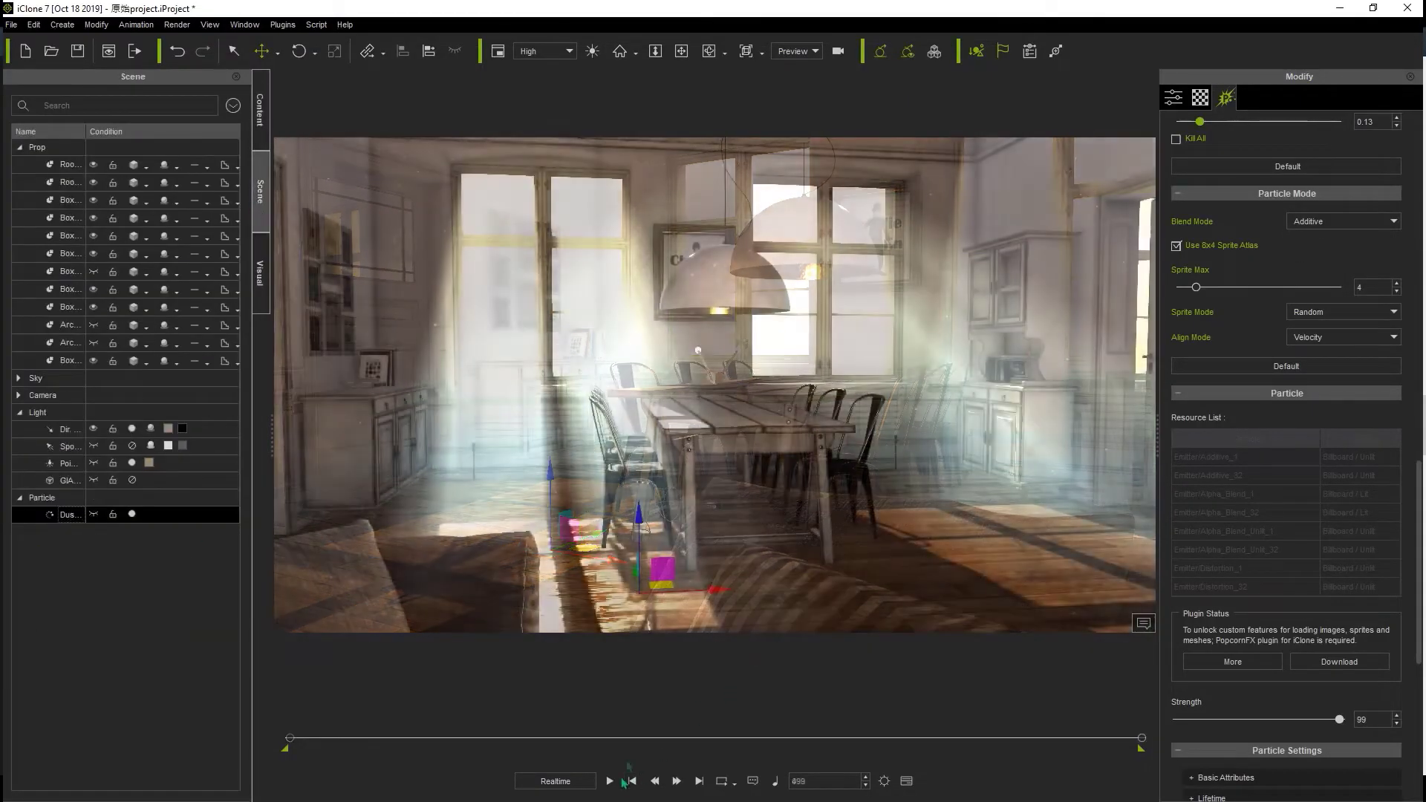
left_click(610, 781)
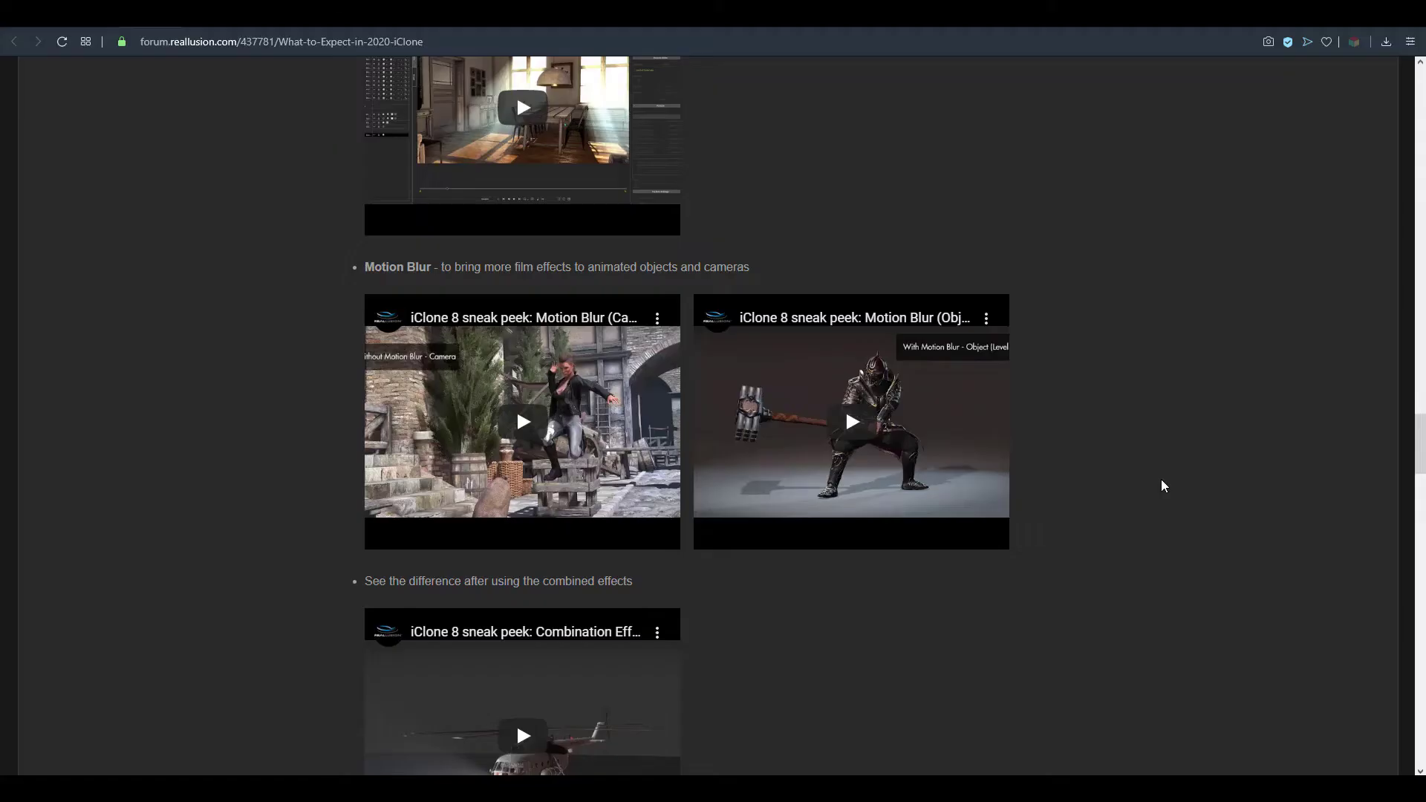
scroll(1164, 486, "down", 1)
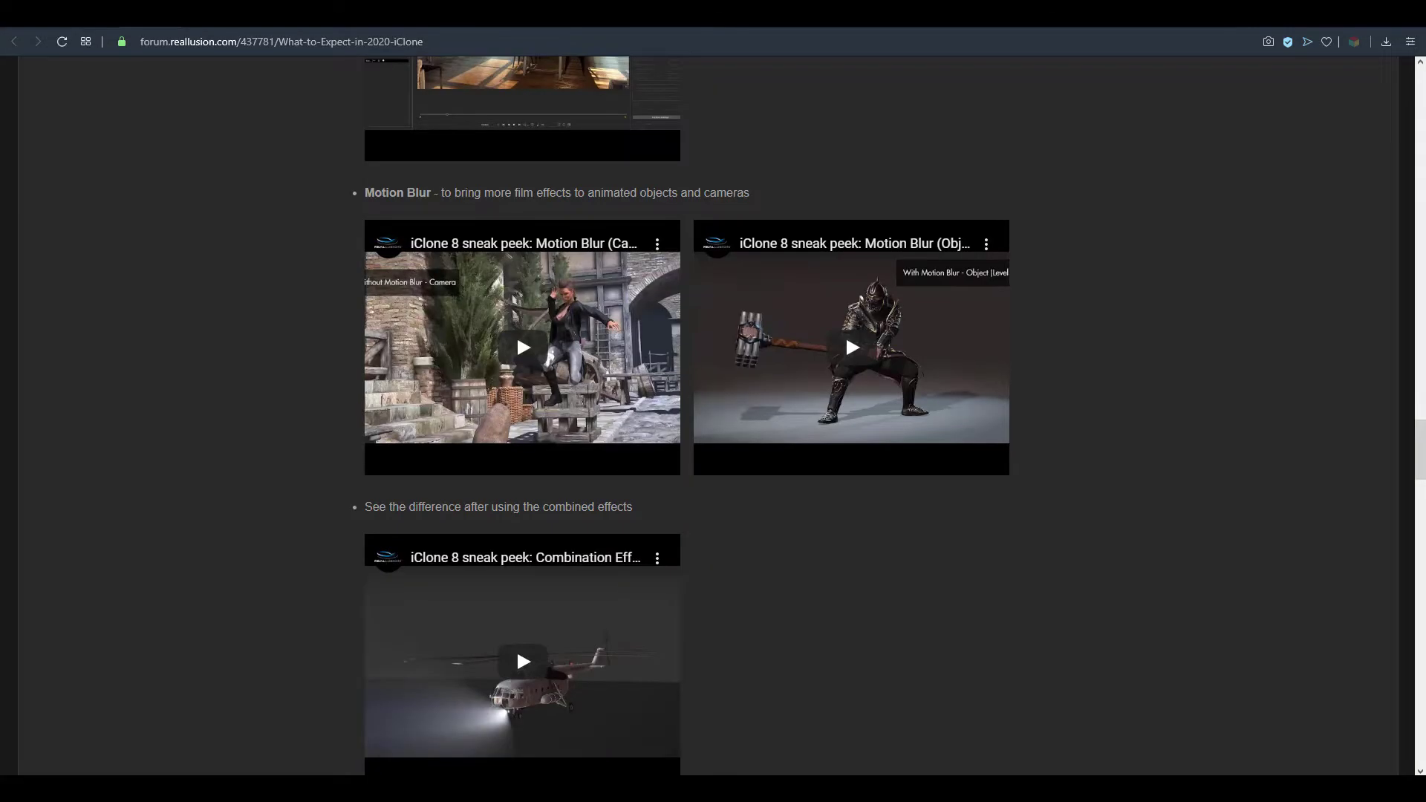